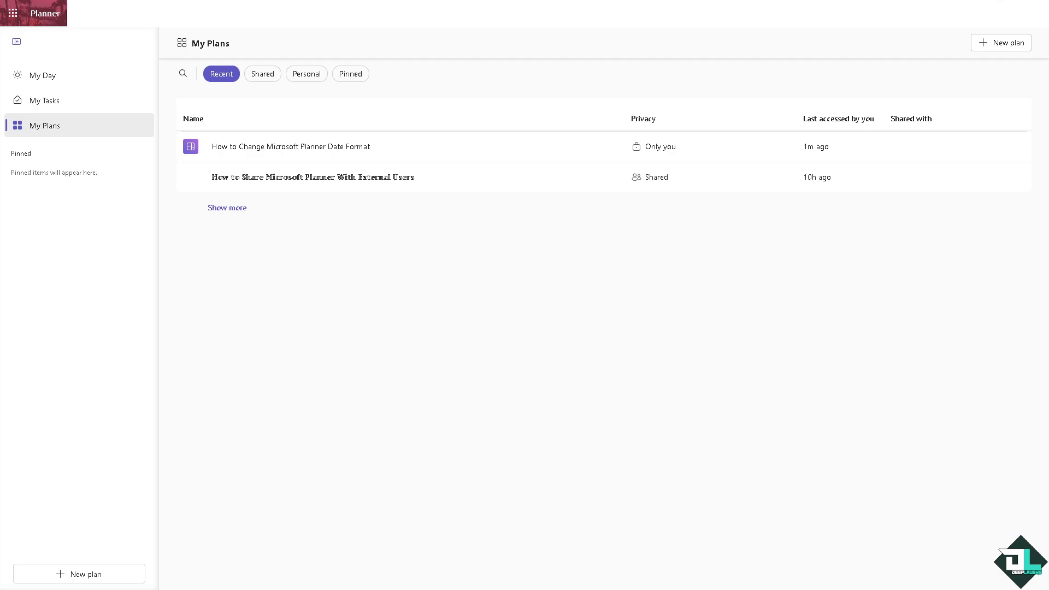
Open the 'How to Change Microsoft Planner Date Format' plan's board from My Plans.
left_click(226, 152)
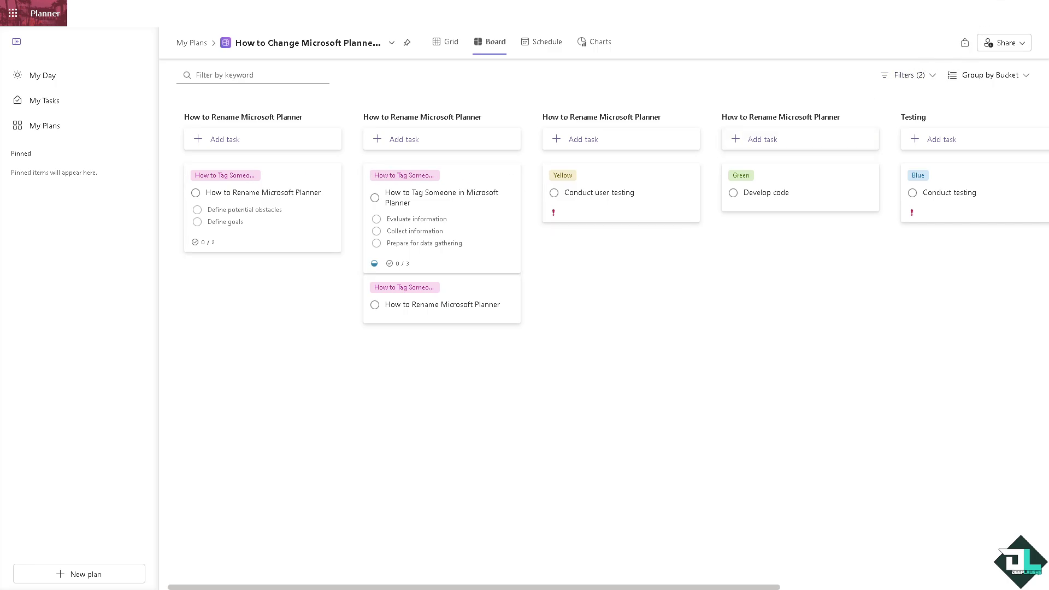
Open the account settings panel to reach Settings & Privacy > Language & Region.
left_click(965, 42)
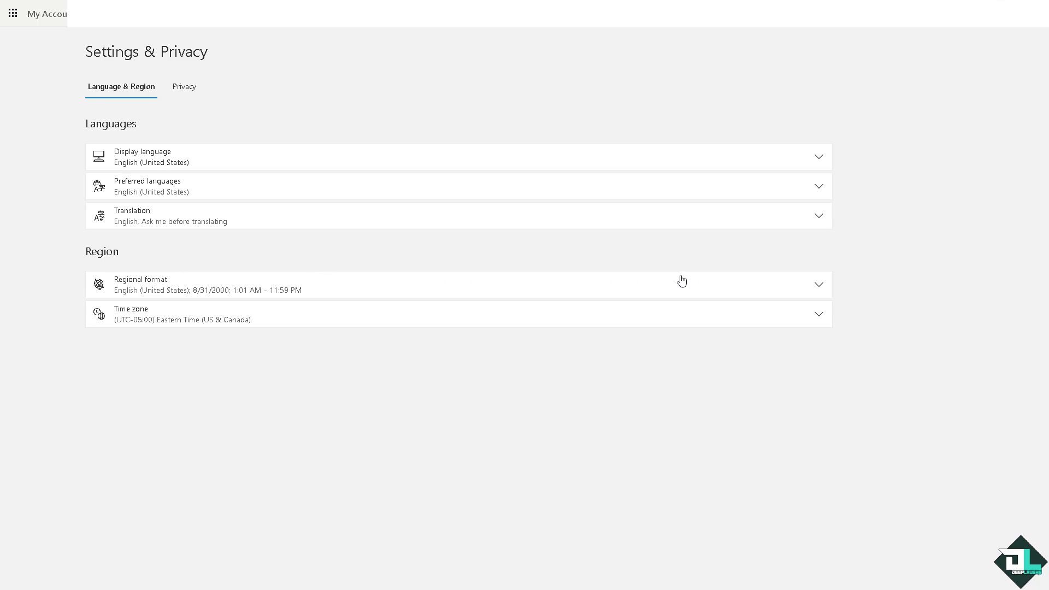
Expand Regional format to show date format 8/31/2000 and time format 1:01 AM - 11:59 PM.
left_click(817, 285)
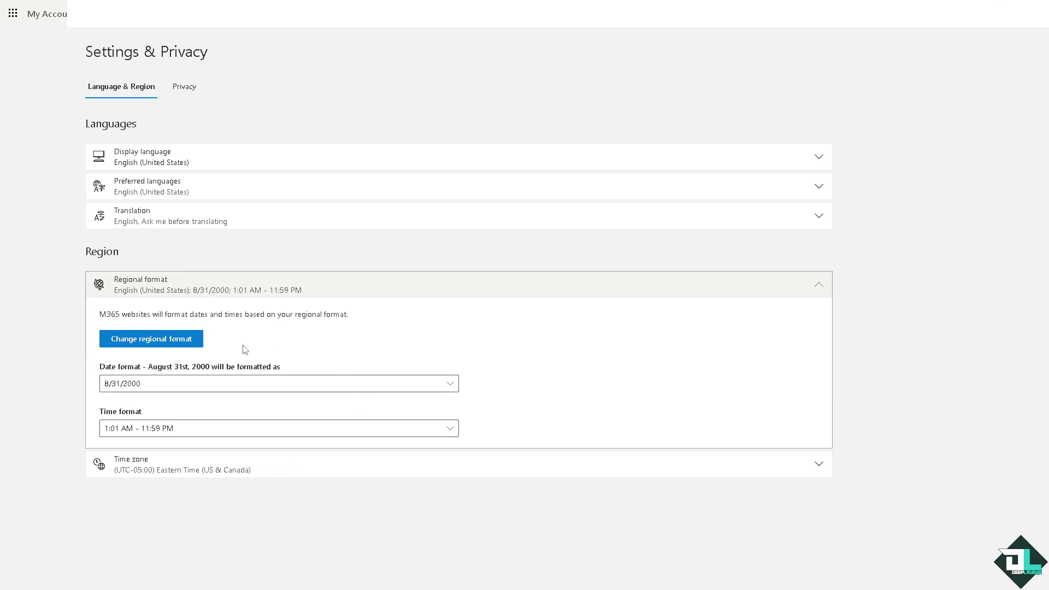
left_click(183, 342)
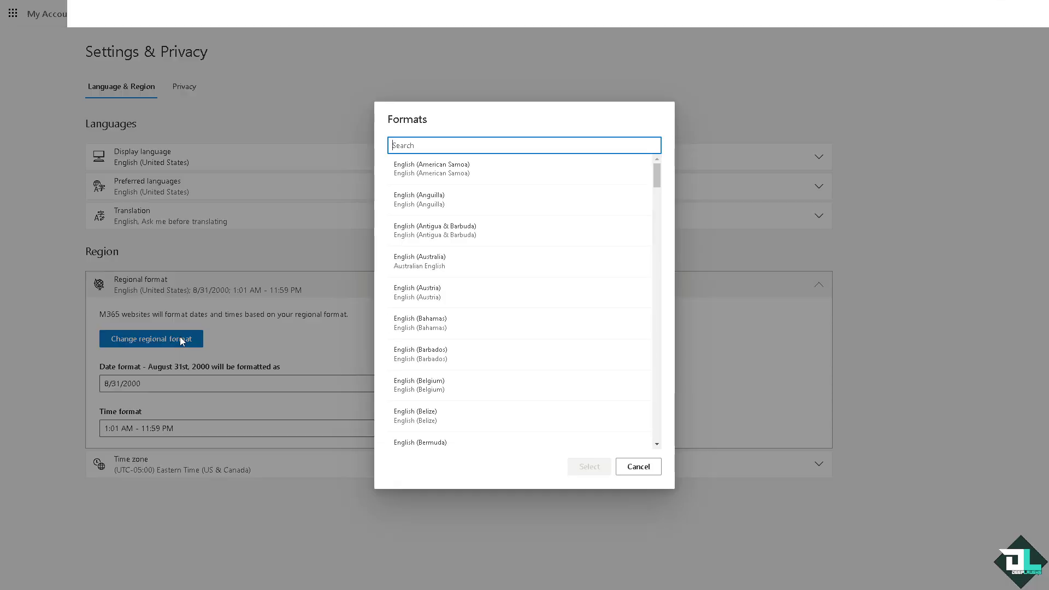
scroll(547, 263, "down", 2)
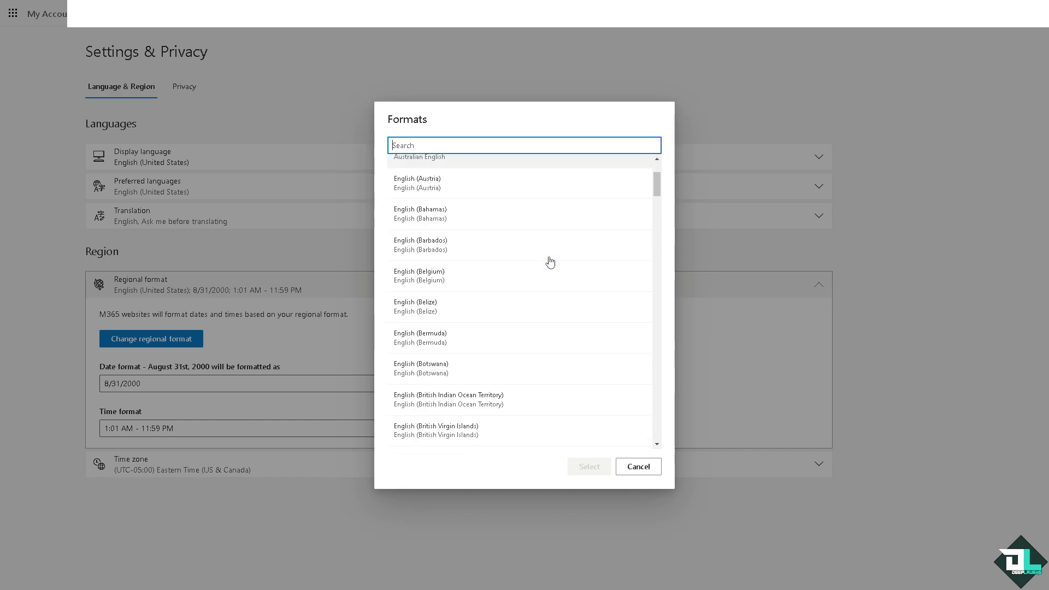
scroll(549, 262, "down", 2)
scroll(548, 263, "down", 2)
scroll(550, 262, "down", 2)
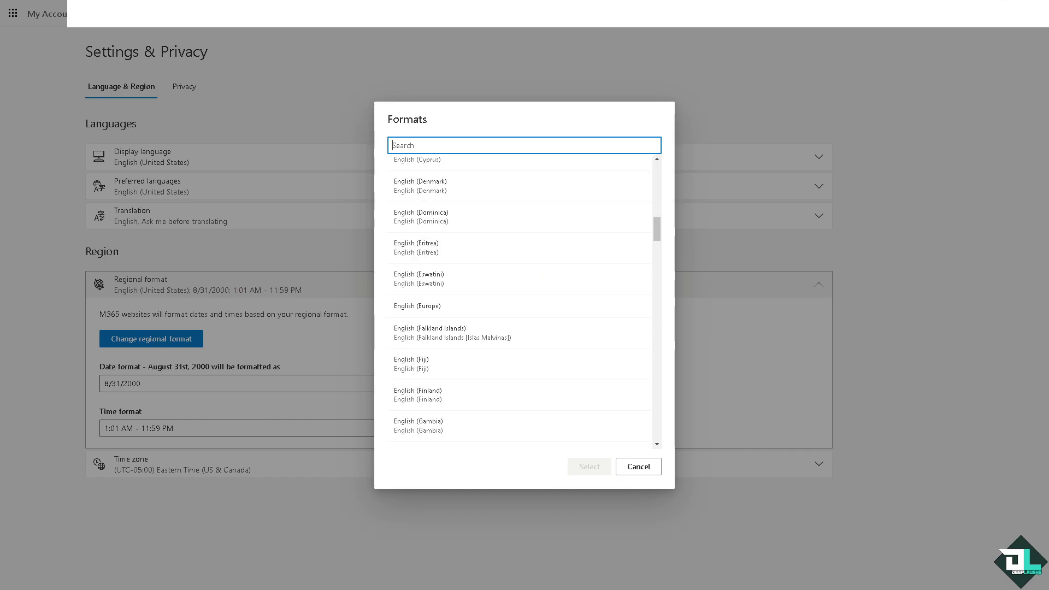
scroll(557, 257, "down", 2)
scroll(557, 257, "down", 3)
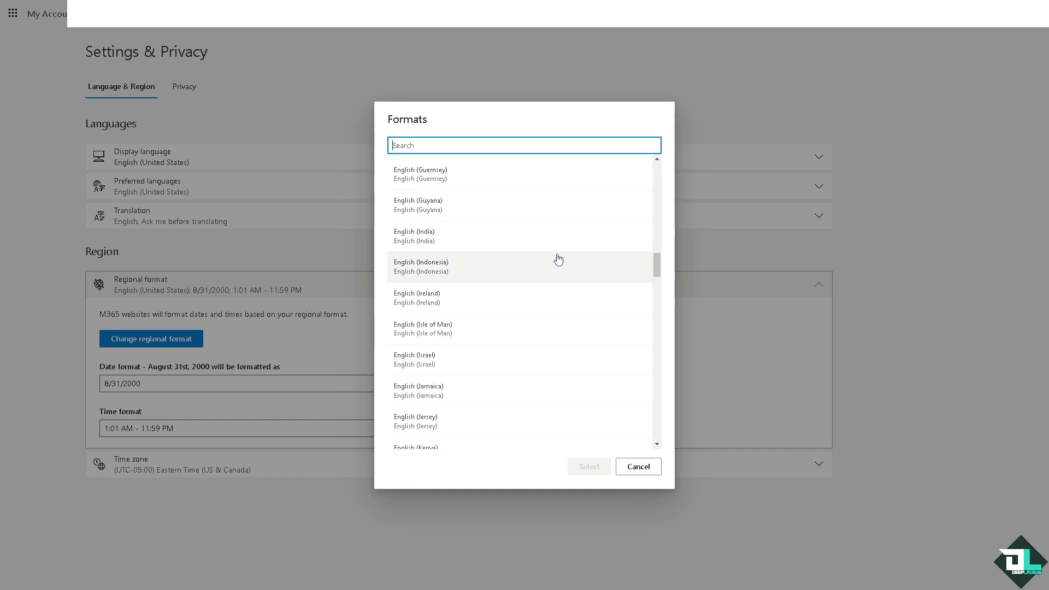
scroll(557, 259, "down", 3)
scroll(557, 259, "down", 2)
scroll(557, 260, "down", 2)
scroll(557, 259, "down", 2)
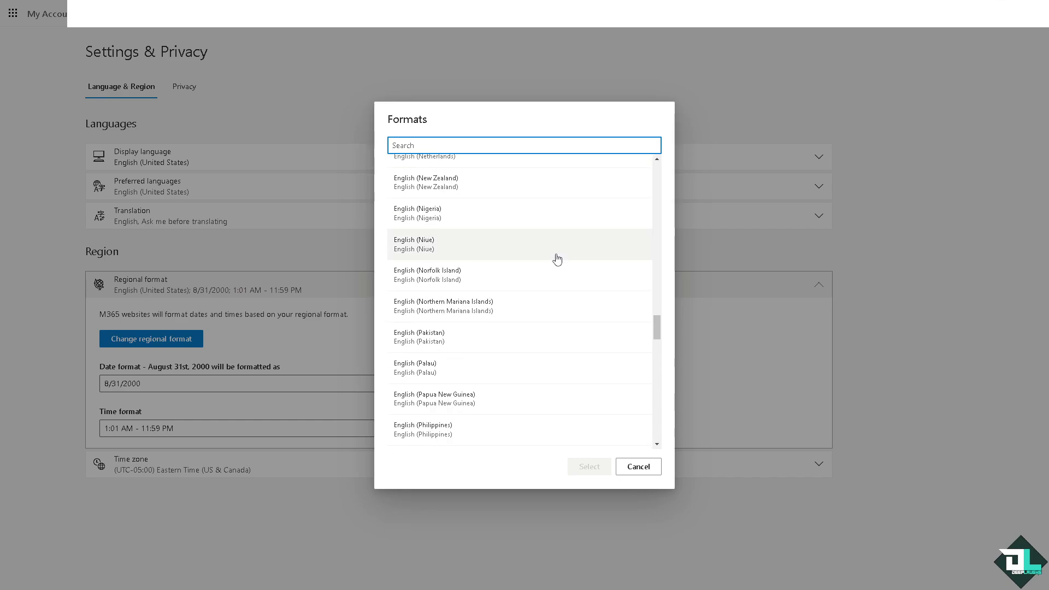
scroll(557, 259, "down", 2)
scroll(557, 259, "down", 2)
scroll(556, 259, "down", 2)
scroll(558, 258, "down", 2)
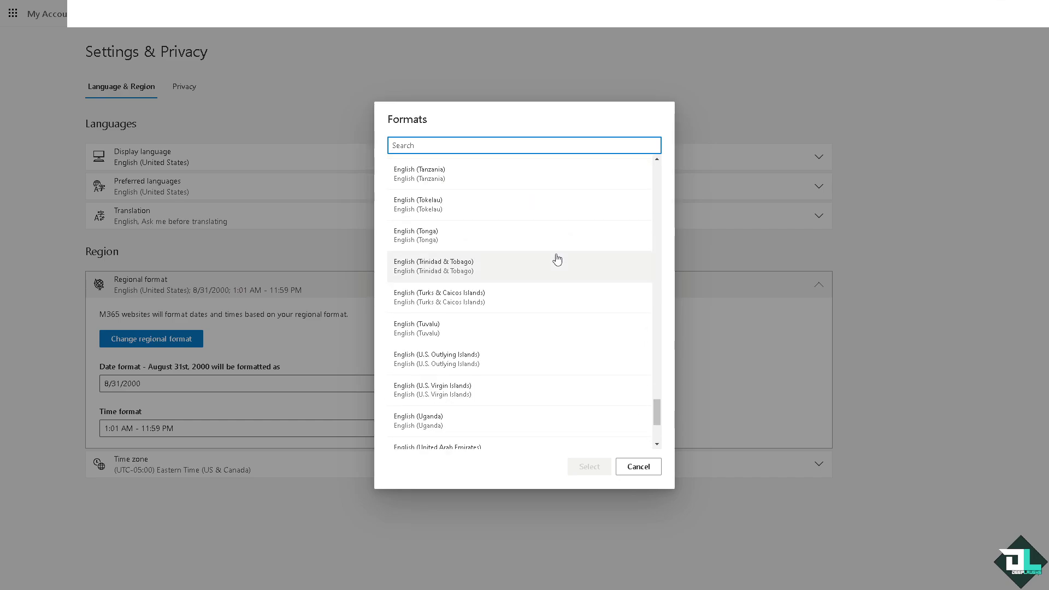
scroll(559, 257, "down", 1)
scroll(558, 256, "down", 2)
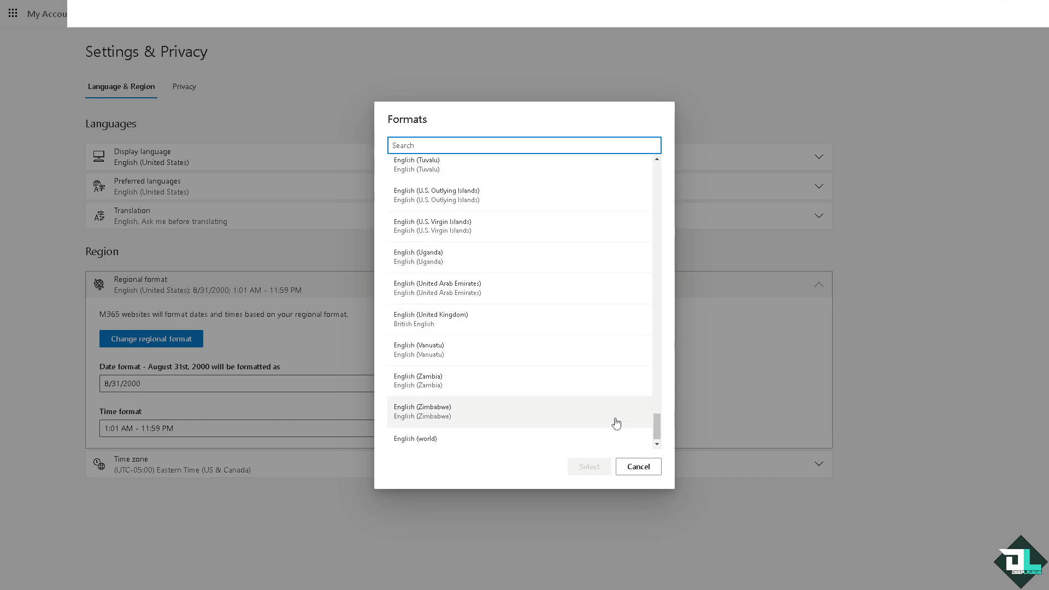
left_click(644, 466)
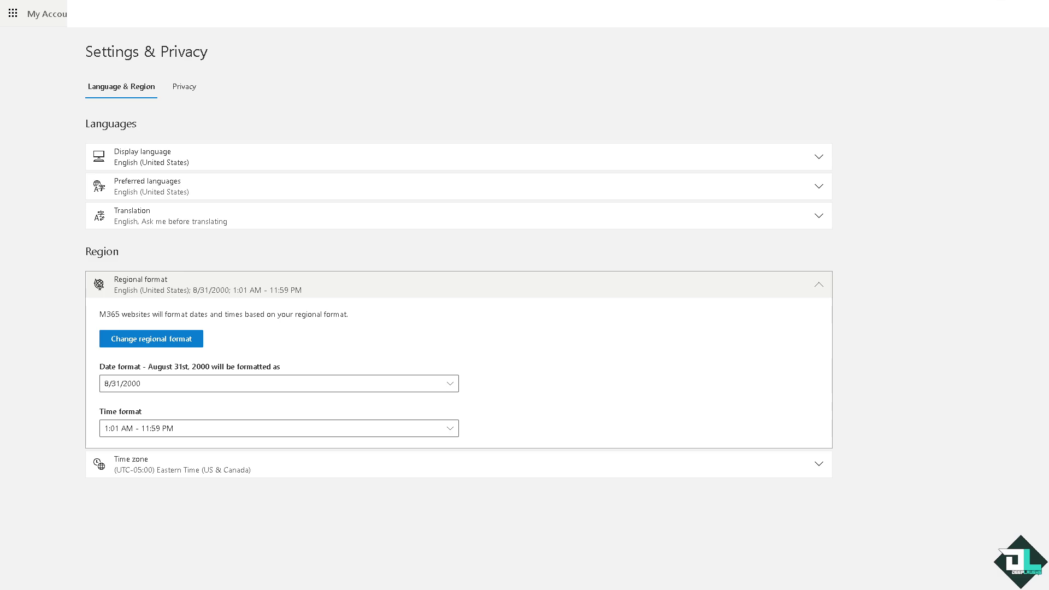